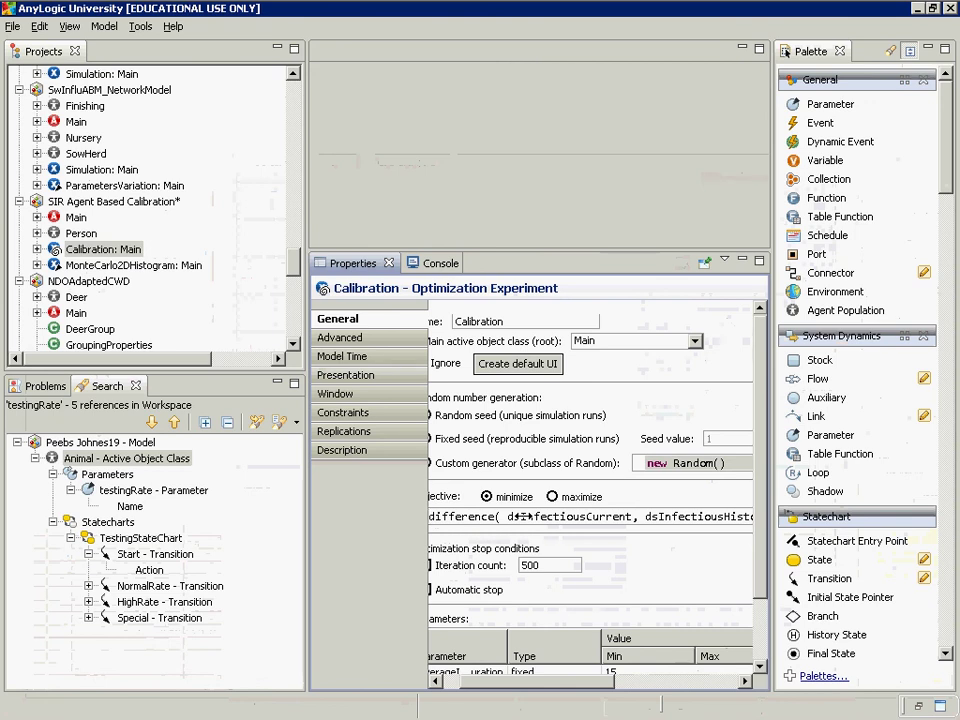
Bring up the Lecture 30 calibration slide show and advance to the slide about early runs showing no results.
key("alt+Tab")
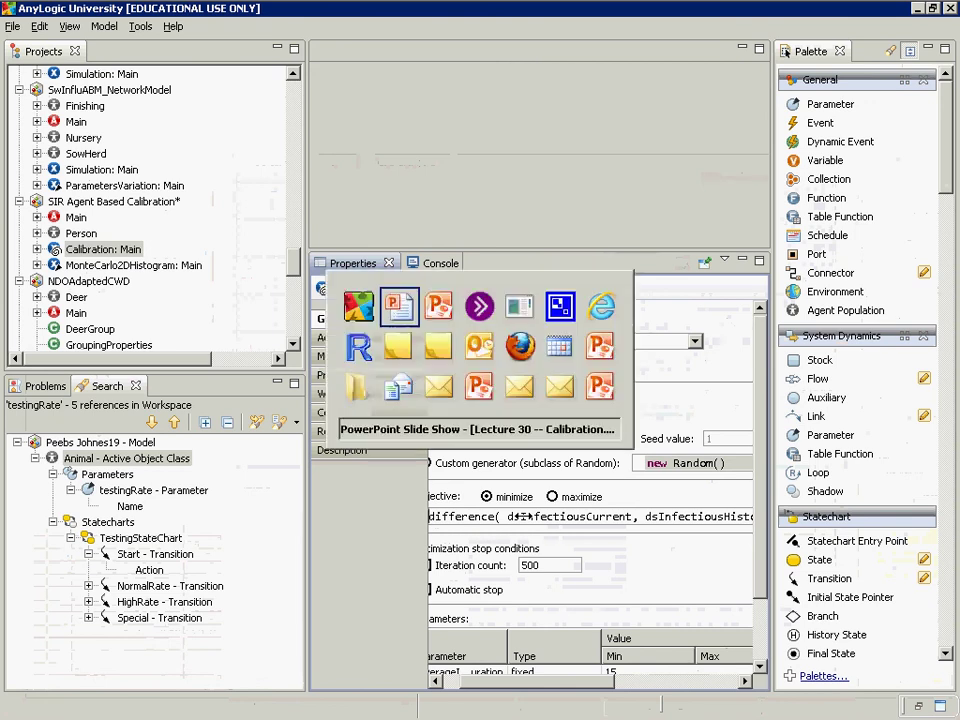
key("alt+Tab")
key("alt+shift+Tab")
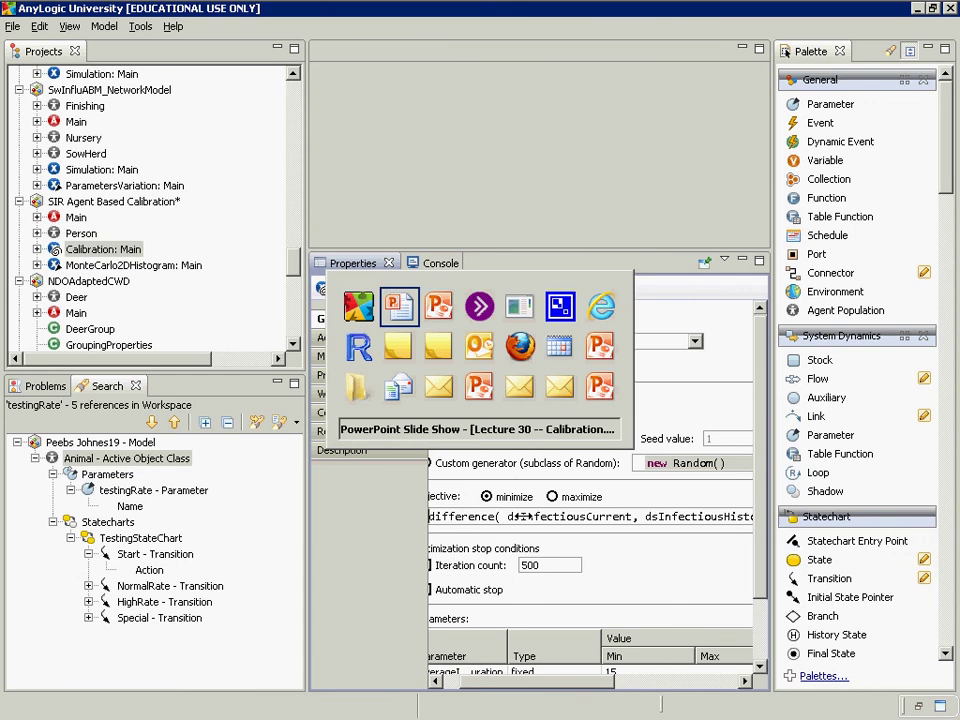
key("alt+shift+Tab")
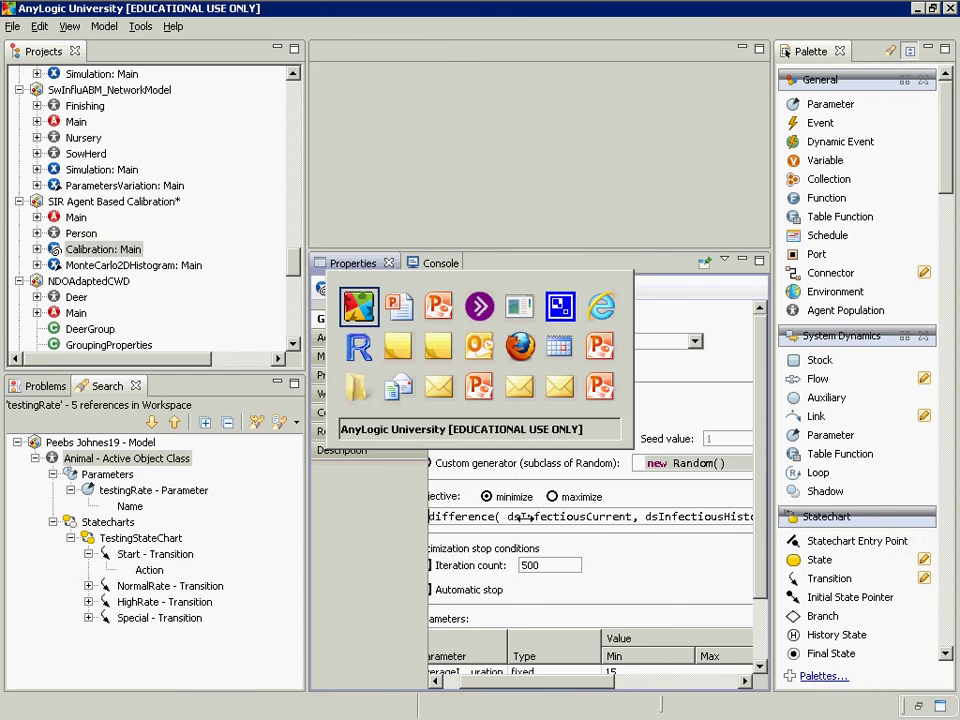
key("alt+Tab")
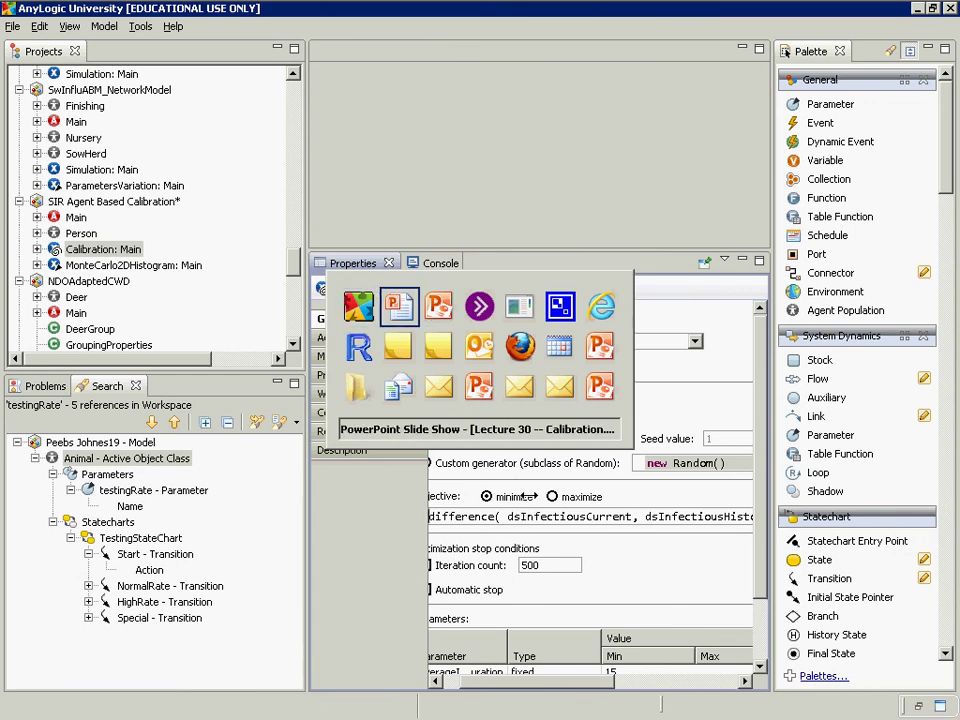
key("Right")
Advance the slides to Envisioning Parameter Space, then return to the AnyLogic Calibration experiment.
key("Right")
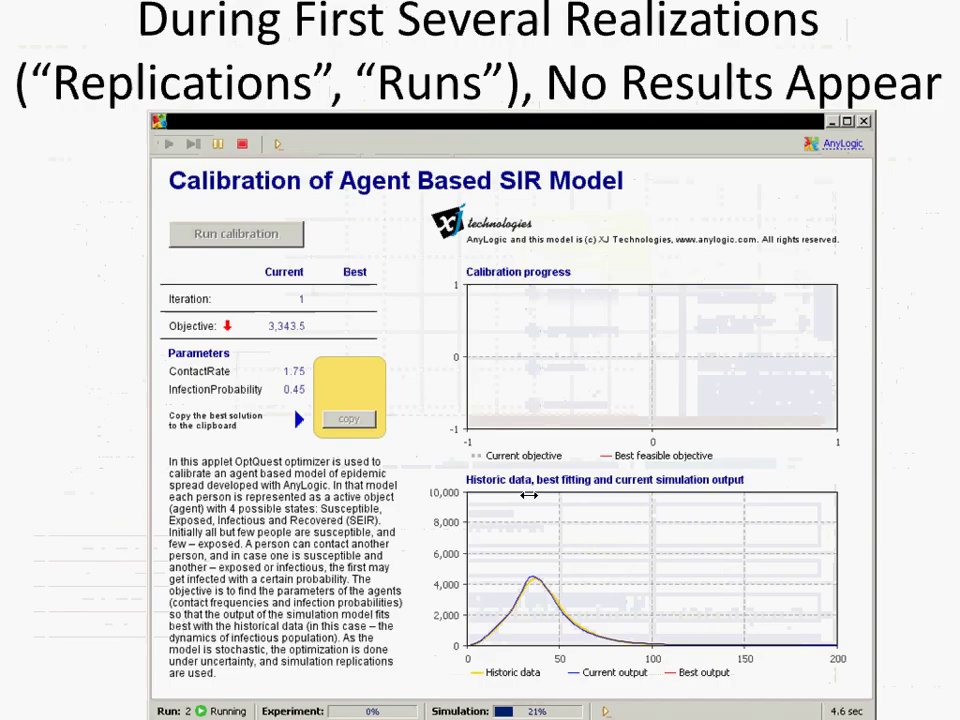
key("Right")
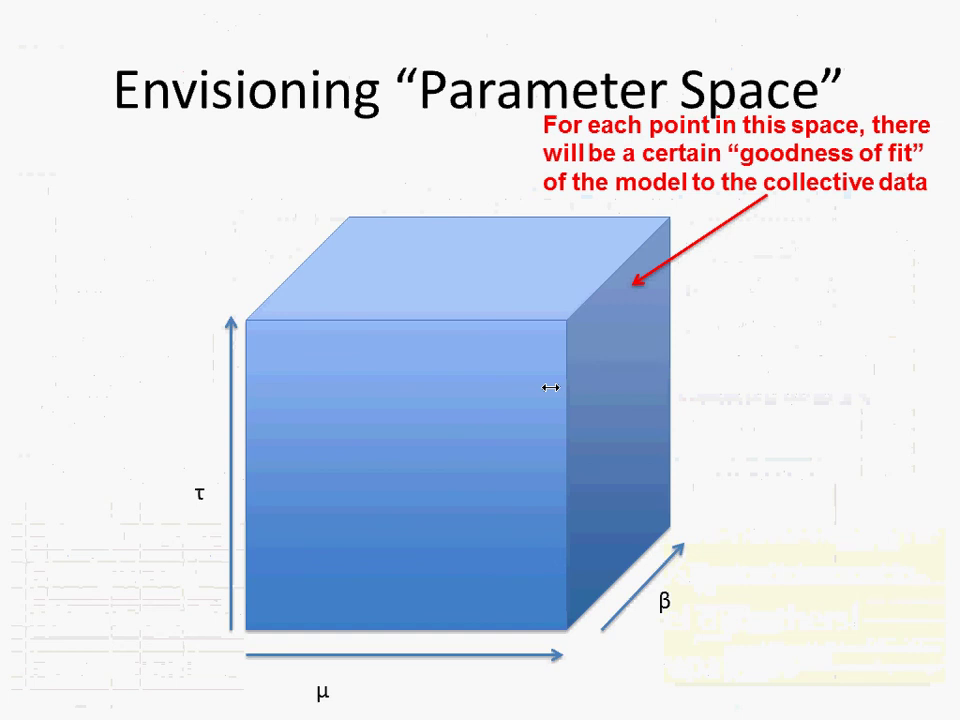
key("alt+Tab")
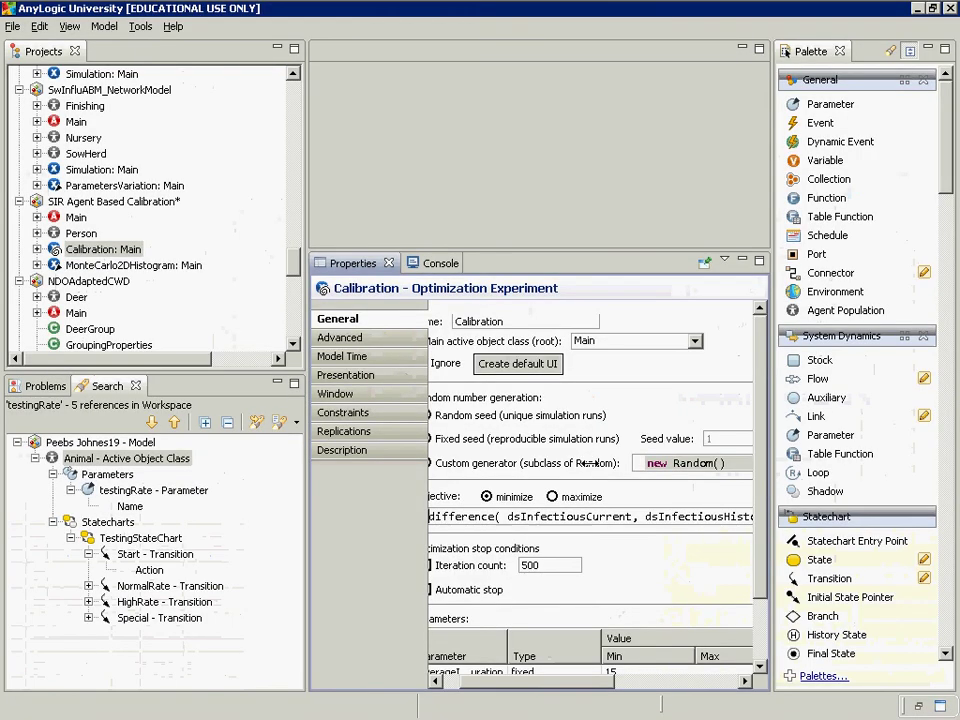
Show the Advanced code and highlight getCurrentIteration() and getBestIteration() in the After iteration code.
left_click(347, 337)
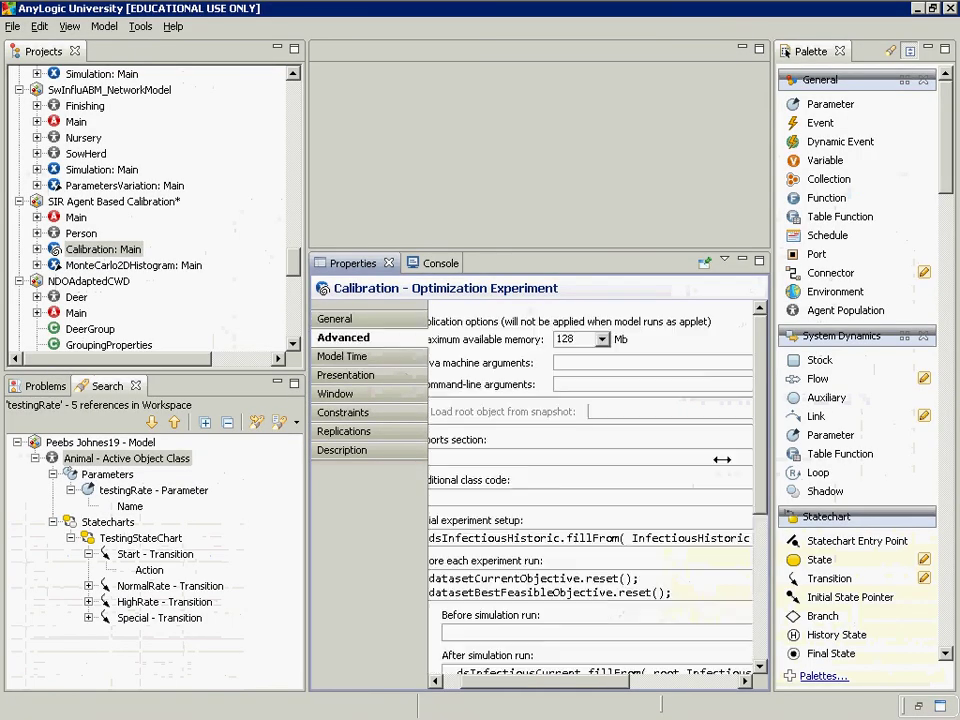
scroll(600, 470, "down", 5)
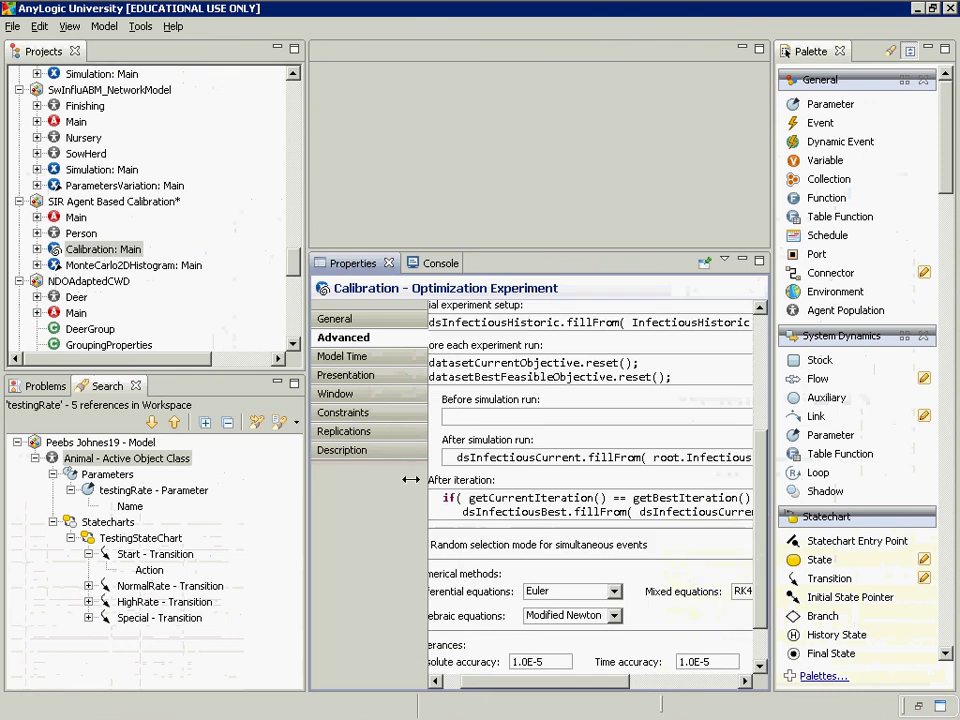
mouse_move(490, 680)
left_mouse_down()
mouse_move(502, 680)
mouse_move(475, 677)
mouse_move(488, 677)
left_mouse_up()
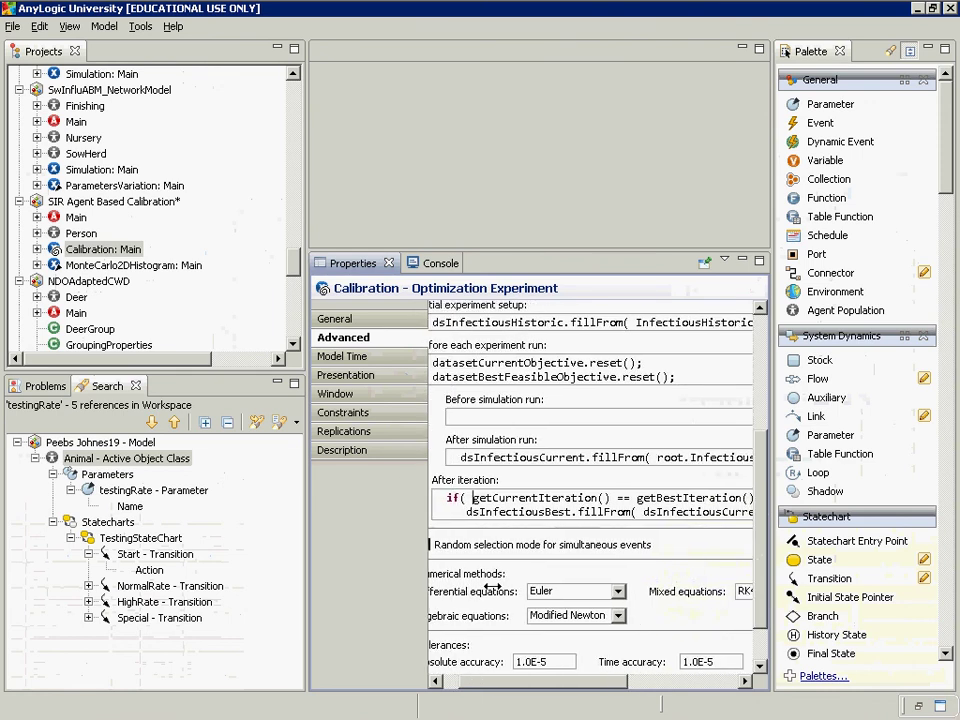
double_click(505, 499)
key("shift+Right")
key("shift+Right")
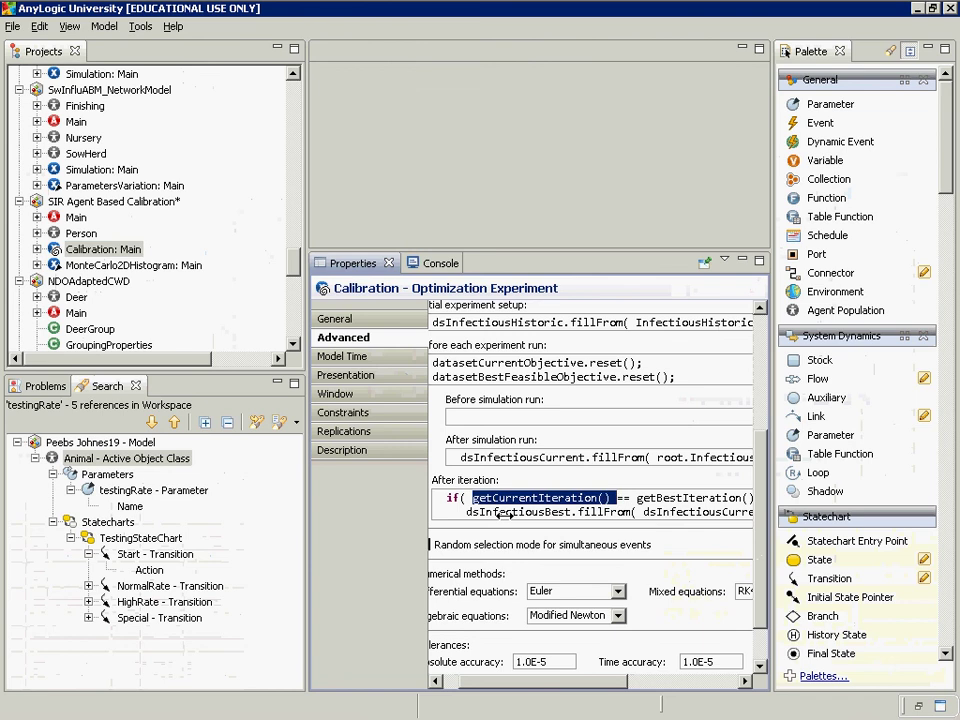
key("Right")
key("Right")
key("Right")
key("shift+Right")
key("shift+Right")
key("shift+Right")
key("shift+Right")
key("shift+Right")
key("shift+Right")
key("shift+Right")
key("shift+Right")
key("shift+Right")
key("shift+Right")
key("shift+Right")
key("shift+Right")
key("shift+Right")
key("shift+Right")
key("shift+Right")
key("shift+Right")
key("shift+Right")
key("shift+Right")
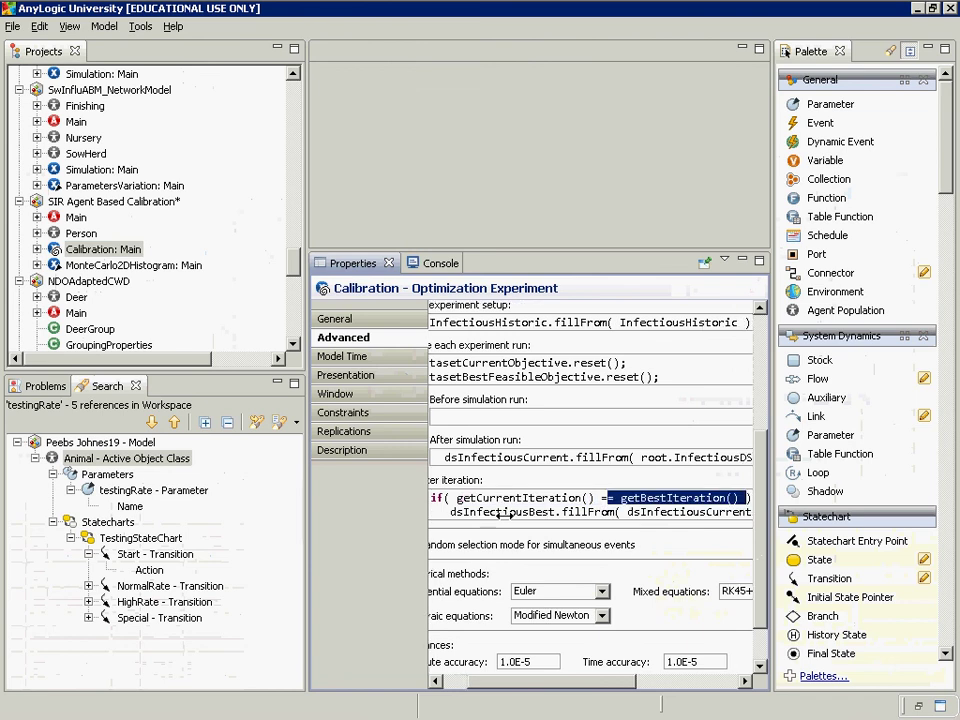
key("Right")
Highlight dsInfectiousBest and dsInfectiousCurrent in the fillFrom line, then go back to the slides.
double_click(500, 512)
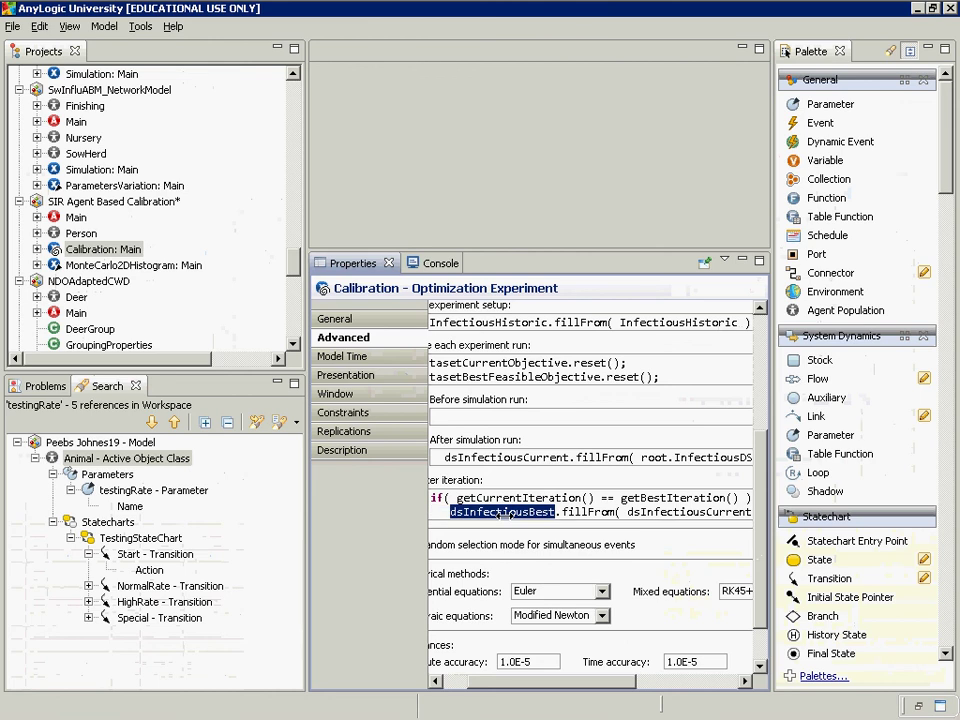
key("End")
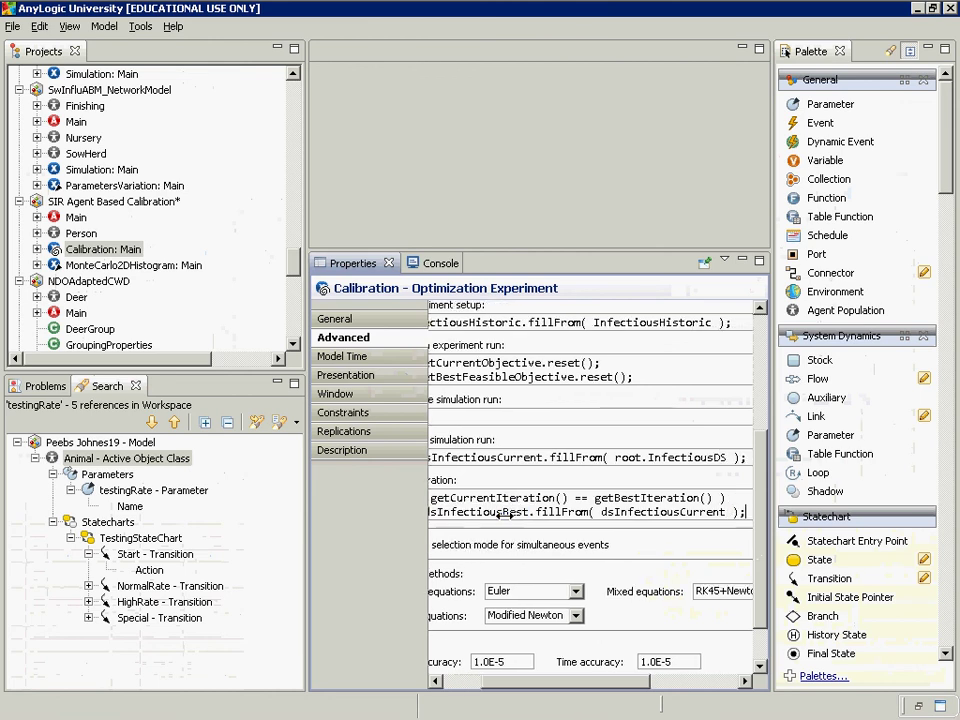
key("Left")
key("Left")
key("Left")
key("shift+Left")
key("shift+Left")
key("shift+Left")
key("shift+Left")
key("shift+Left")
key("shift+Left")
key("shift+Left")
key("shift+Left")
key("shift+Left")
key("shift+Left")
key("shift+Left")
key("shift+Left")
key("shift+Left")
key("shift+Left")
key("shift+Left")
key("shift+Left")
key("shift+Left")
key("shift+Left")
key("shift+Left")
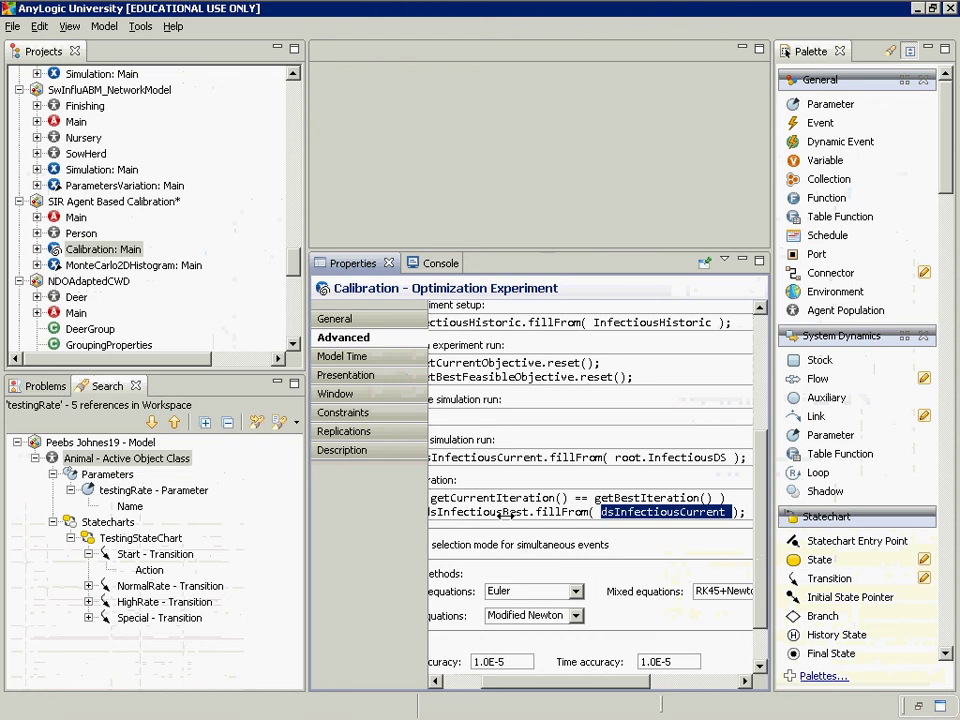
left_click(644, 511)
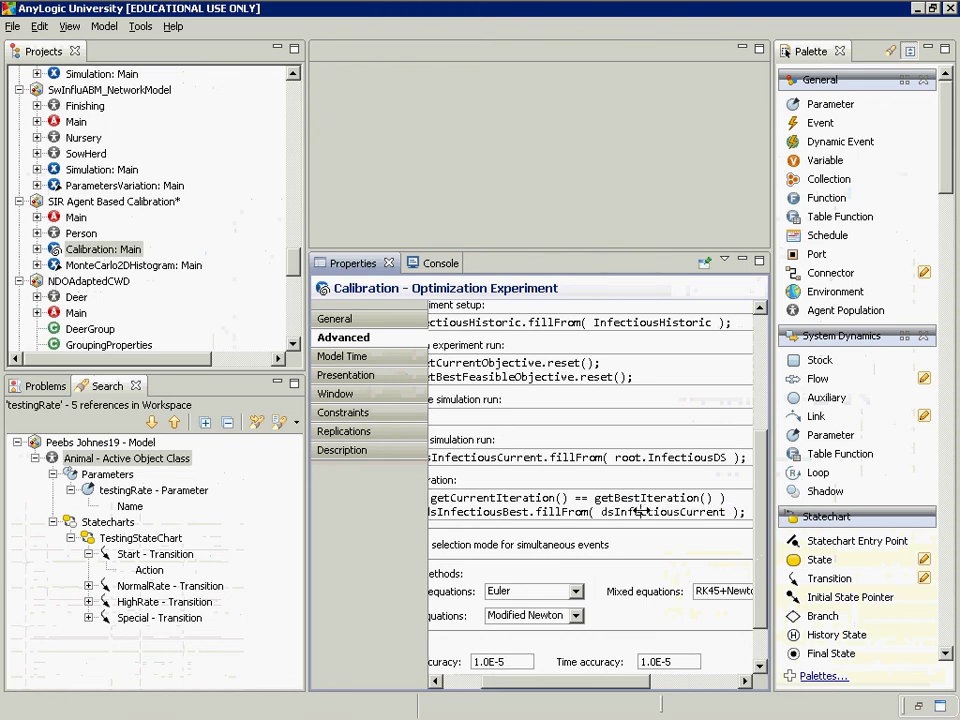
double_click(641, 511)
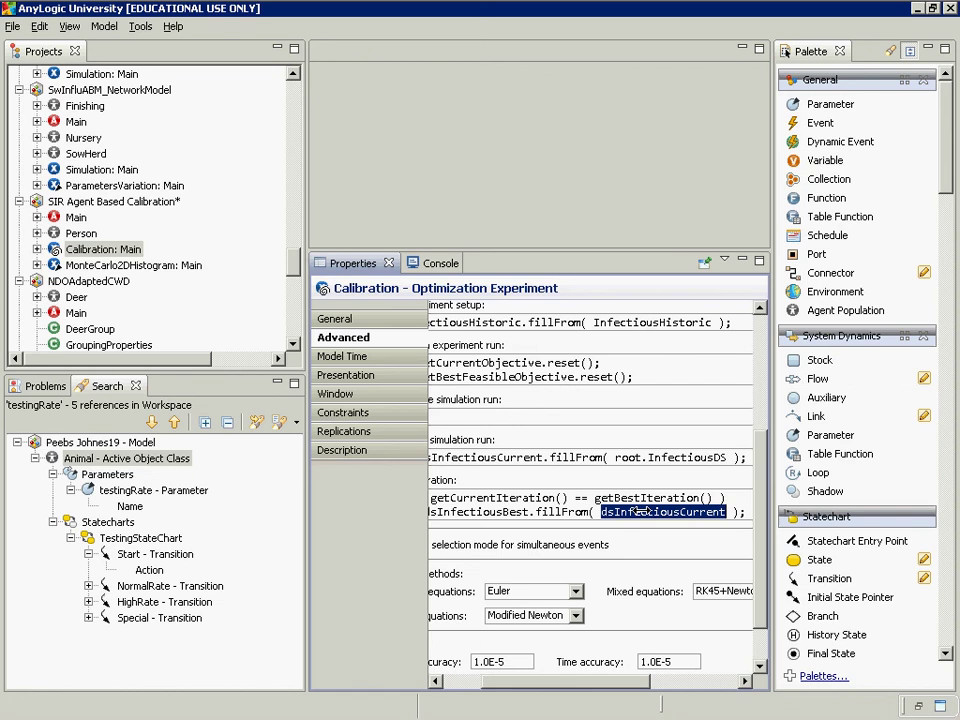
key("alt+Tab")
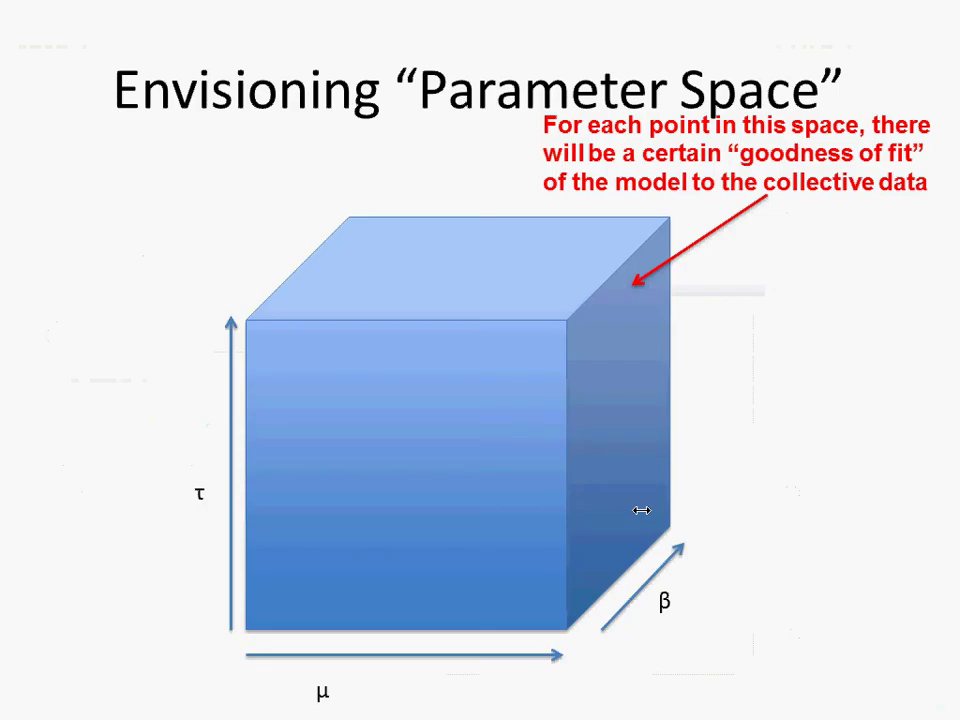
Step back to the AnyLogic optimization experiment slide, then return to the AnyLogic model window.
key("Right")
key("Right")
key("Right")
key("Right")
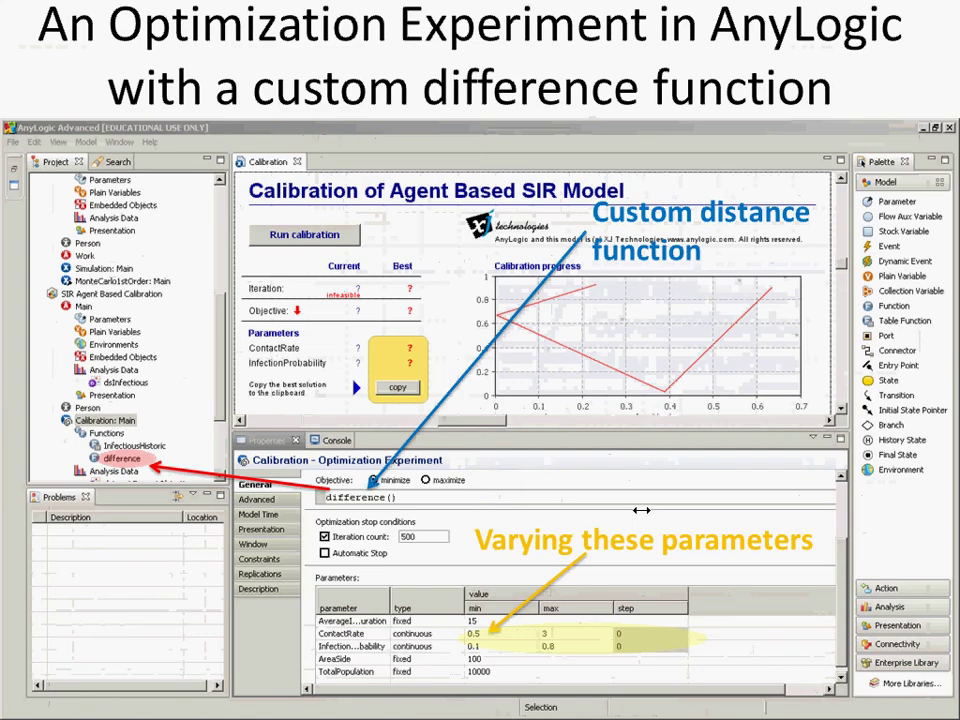
key("Left")
key("Left")
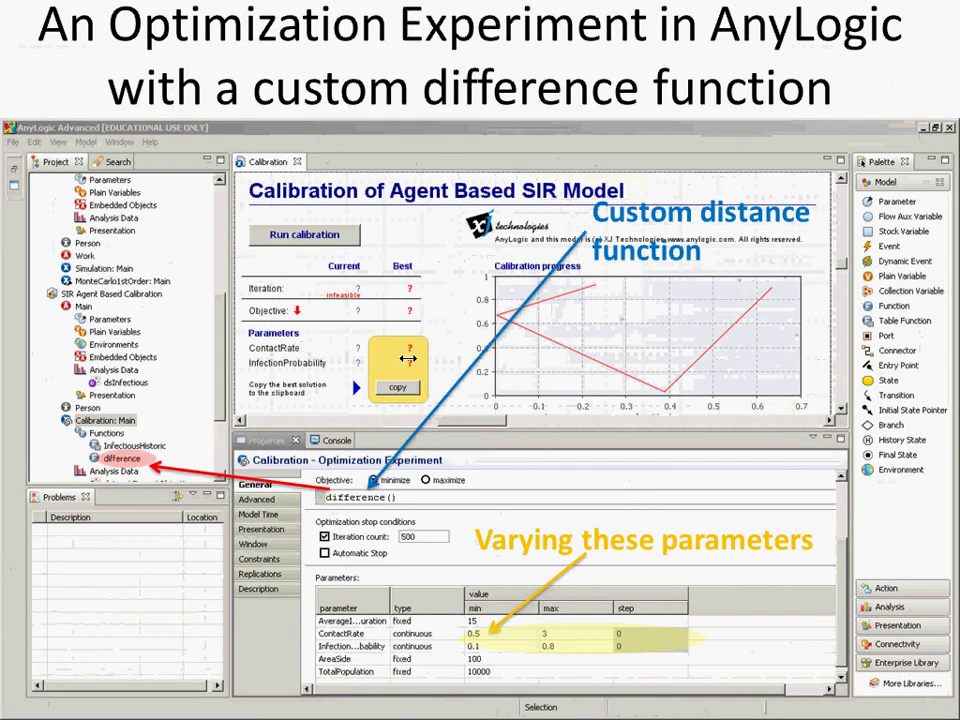
key("alt+Tab")
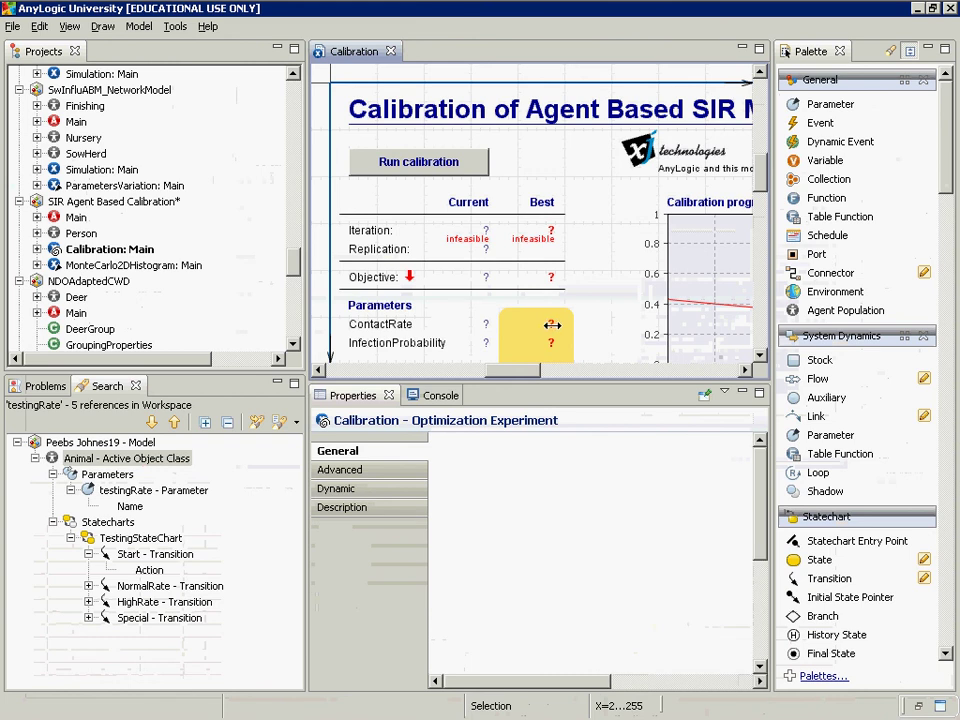
Select the ContactRate Best '?' text and show its Dynamic properties maximized to fill the window.
left_click(551, 325)
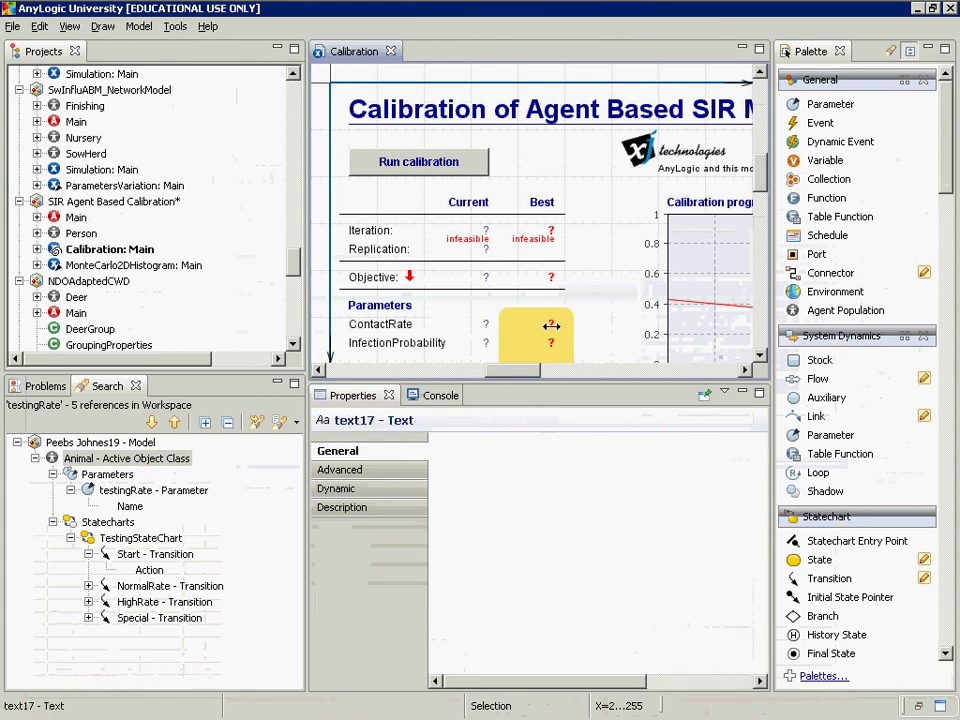
left_click(551, 325)
left_click(551, 325)
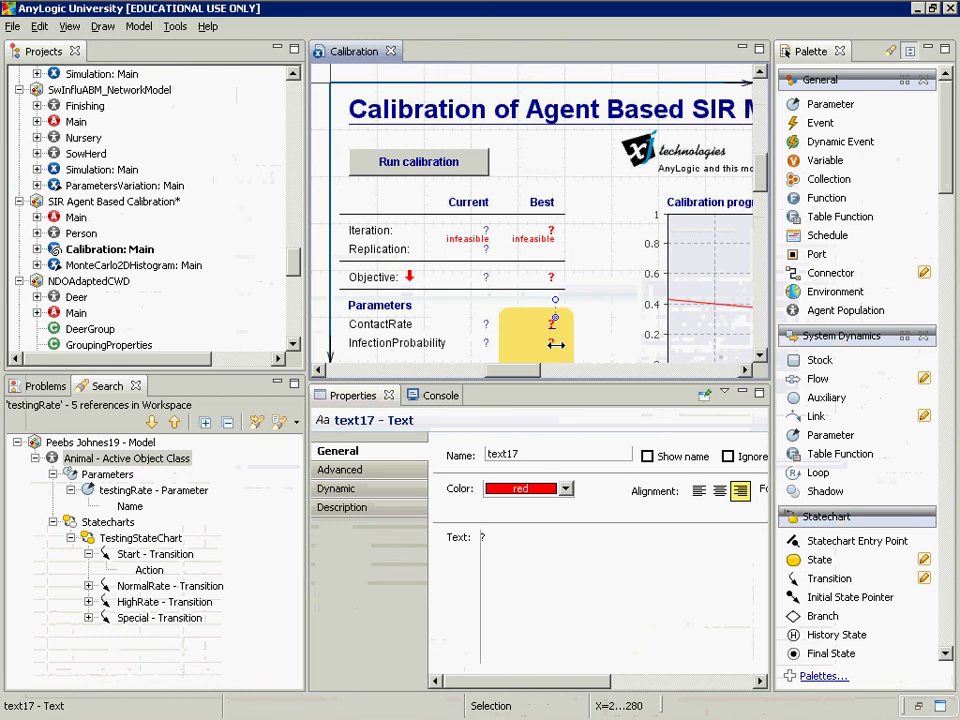
left_click(364, 470)
left_click(374, 490)
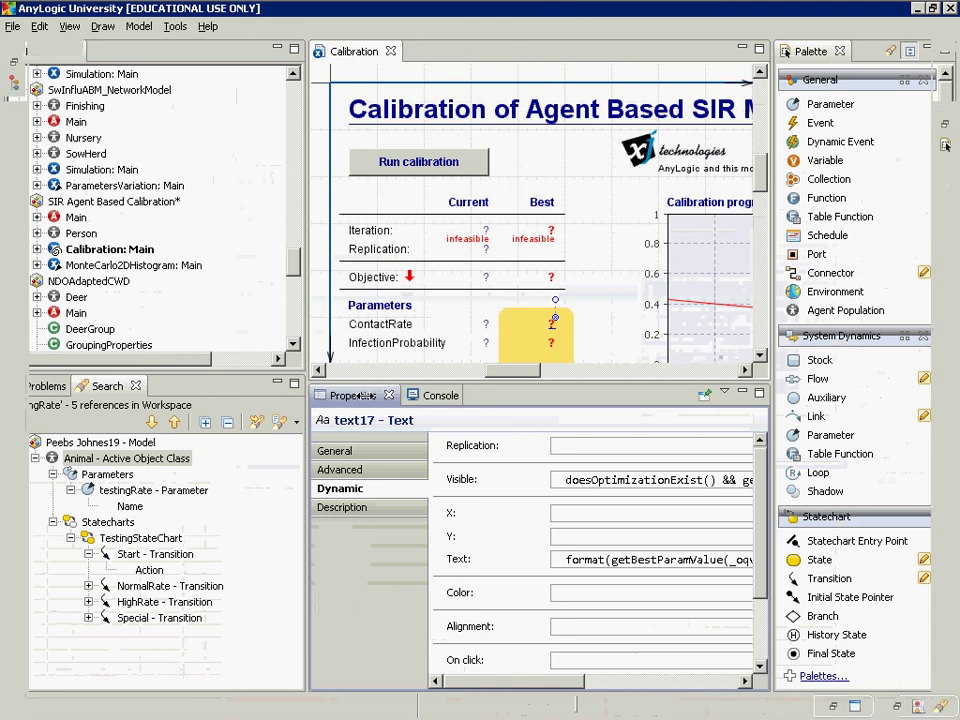
double_click(357, 395)
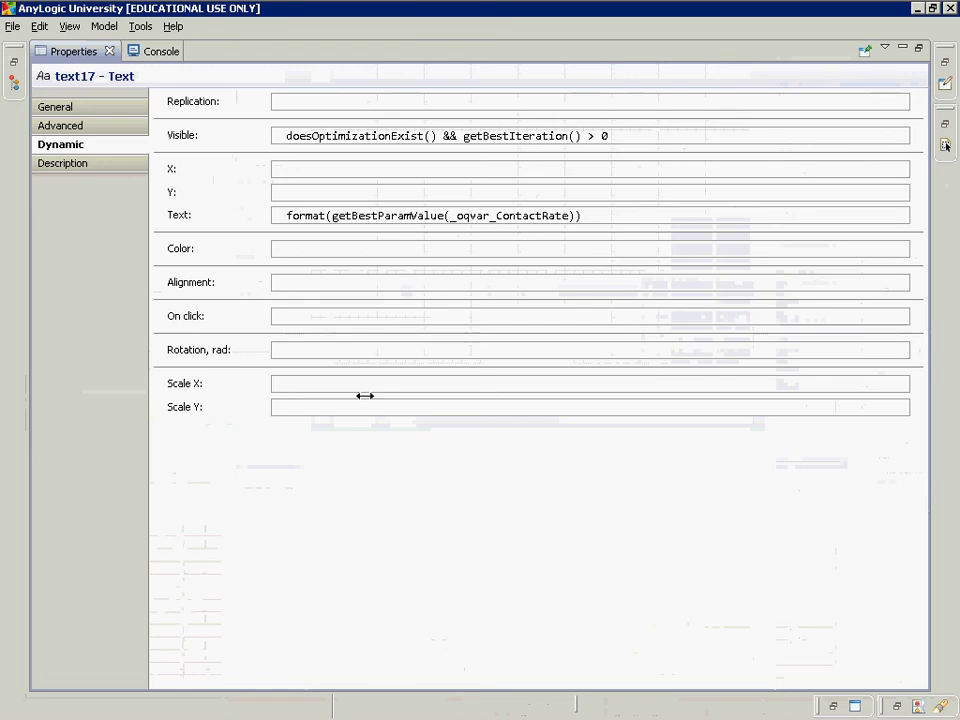
Point out the Text expression and restore the maximized Properties view to normal size.
key("alt+Tab")
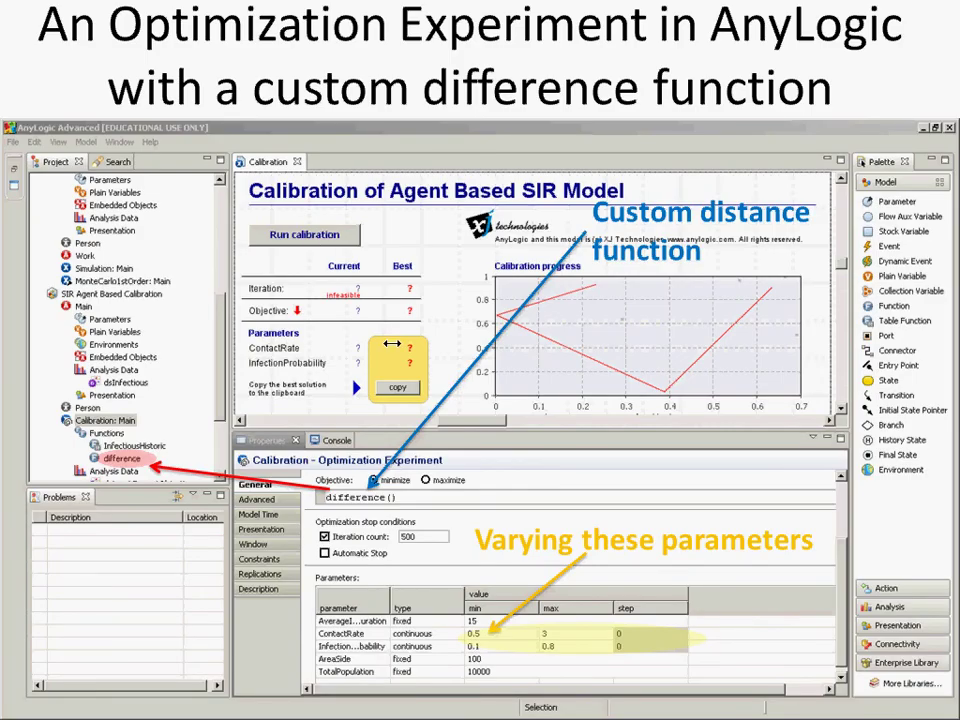
key("alt+Tab")
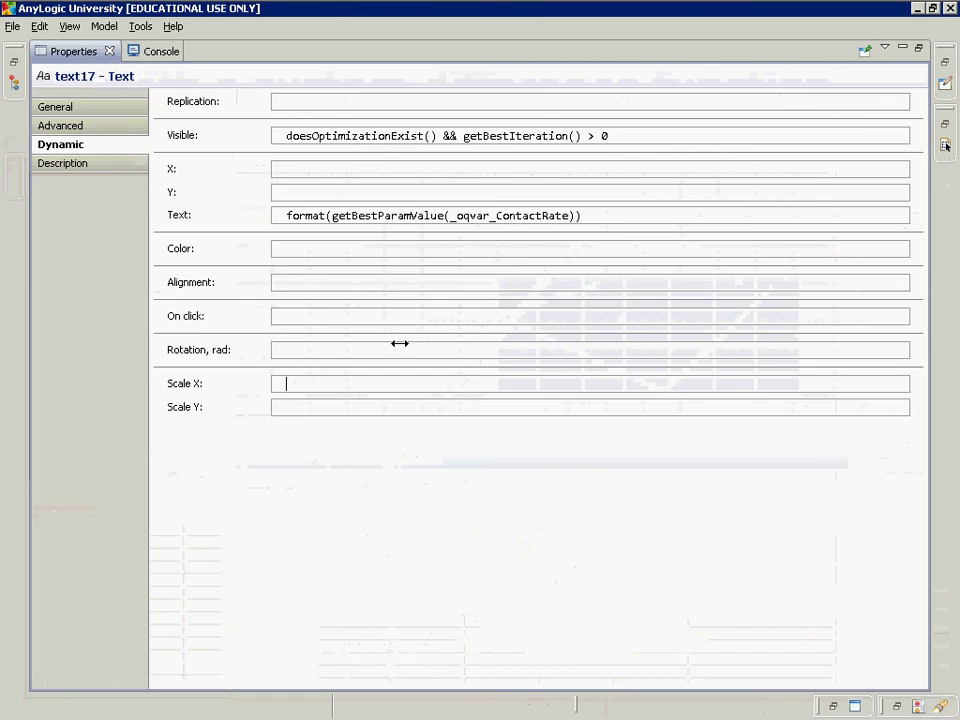
left_click(417, 215)
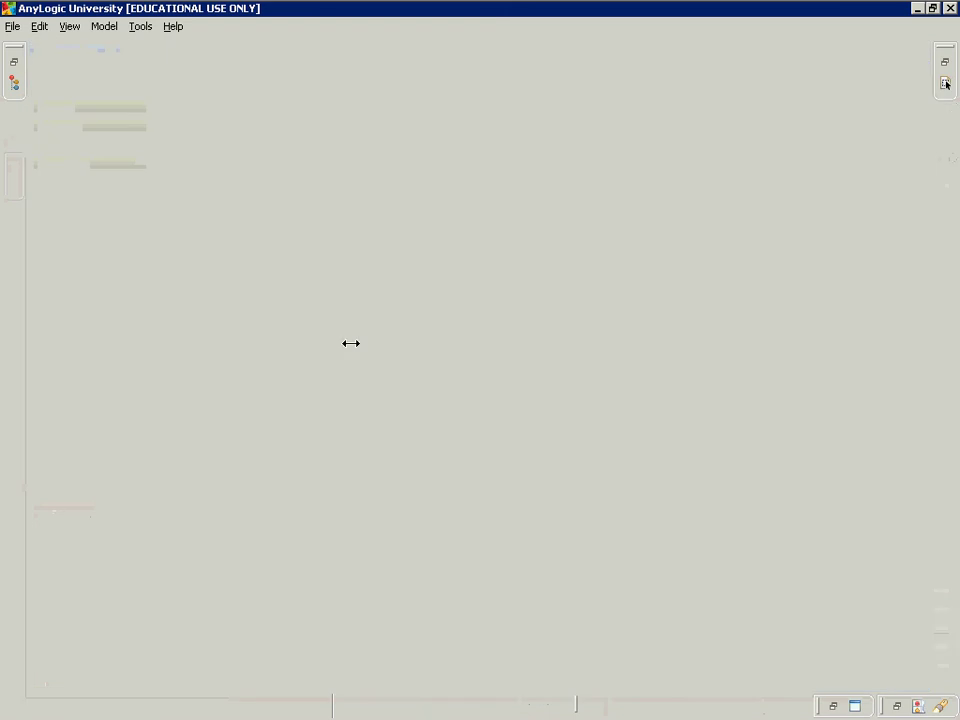
double_click(65, 51)
key("alt+Tab")
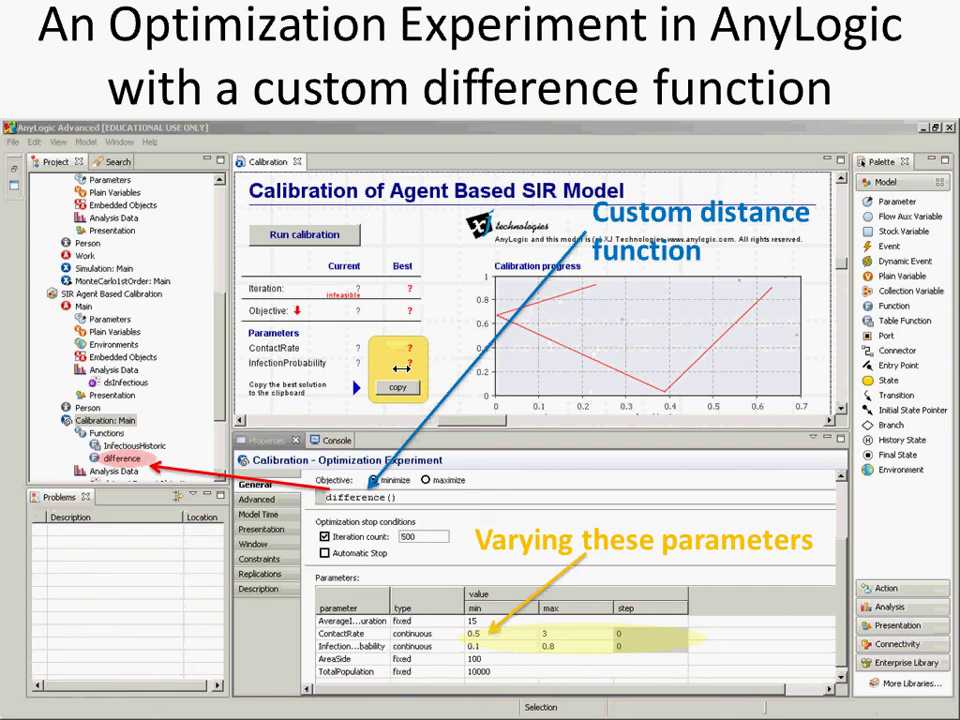
key("alt+Tab")
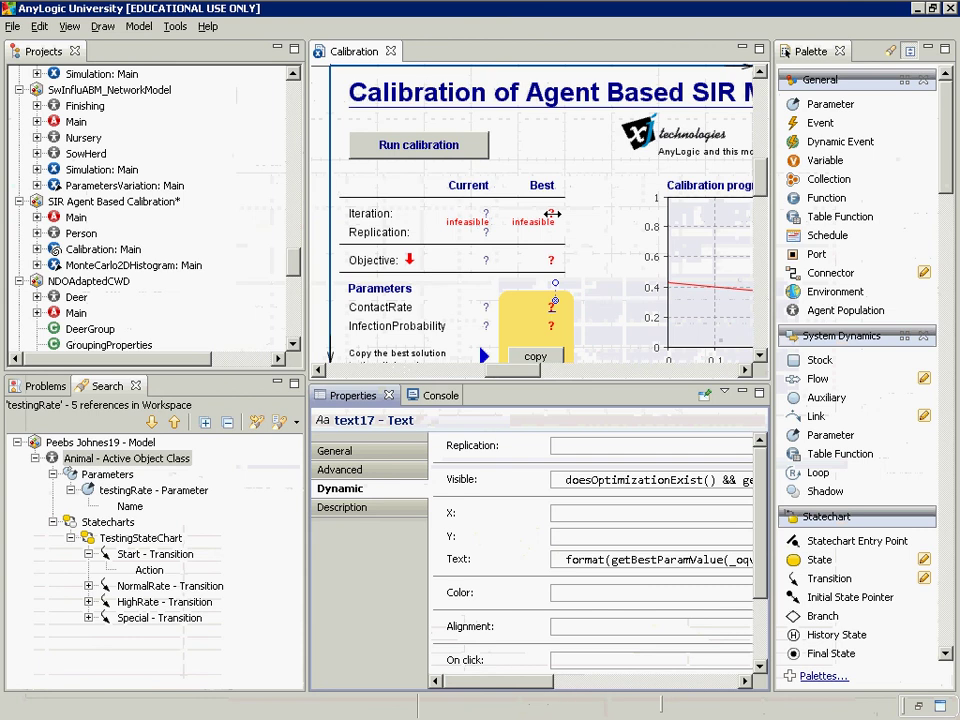
Select the Iteration Best '?' text and review its Dynamic and General properties.
left_click(553, 213)
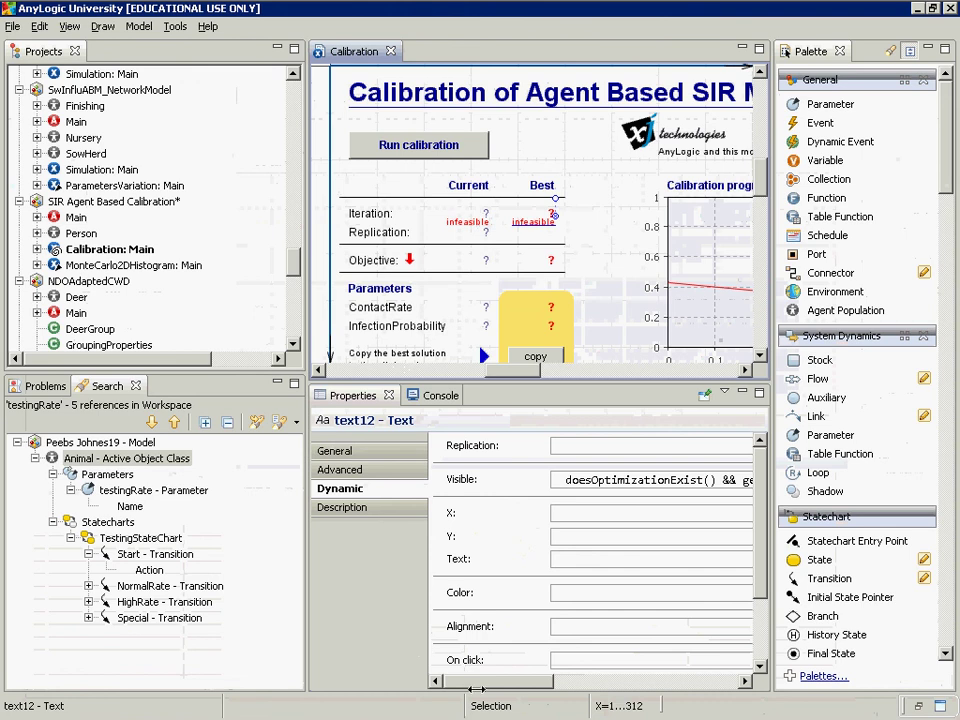
left_click_drag(507, 682, 446, 635)
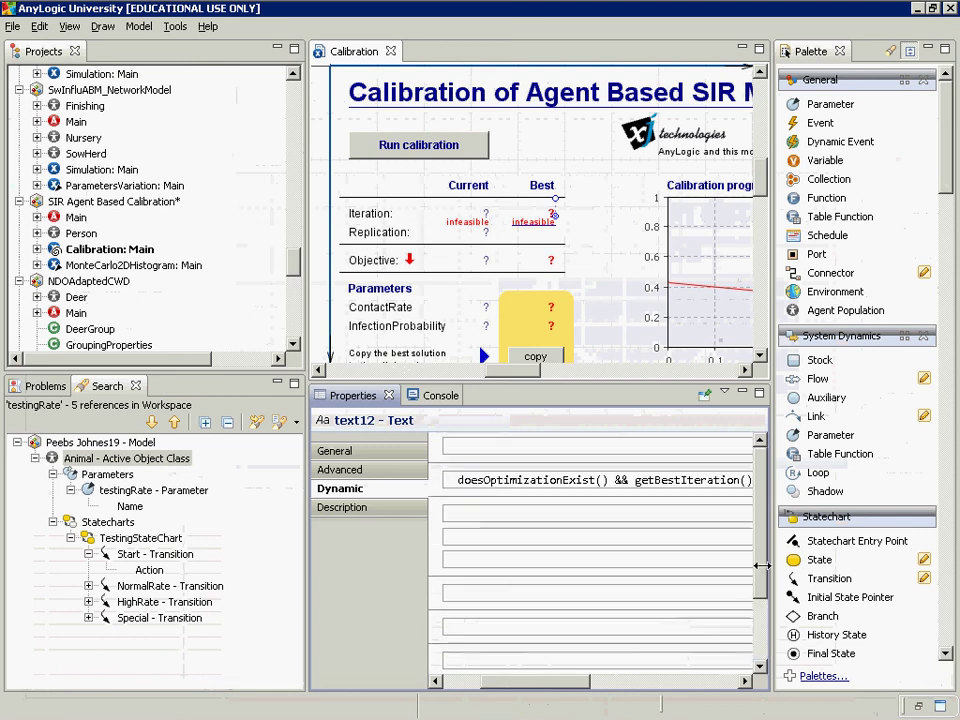
left_click(358, 469)
left_click(340, 451)
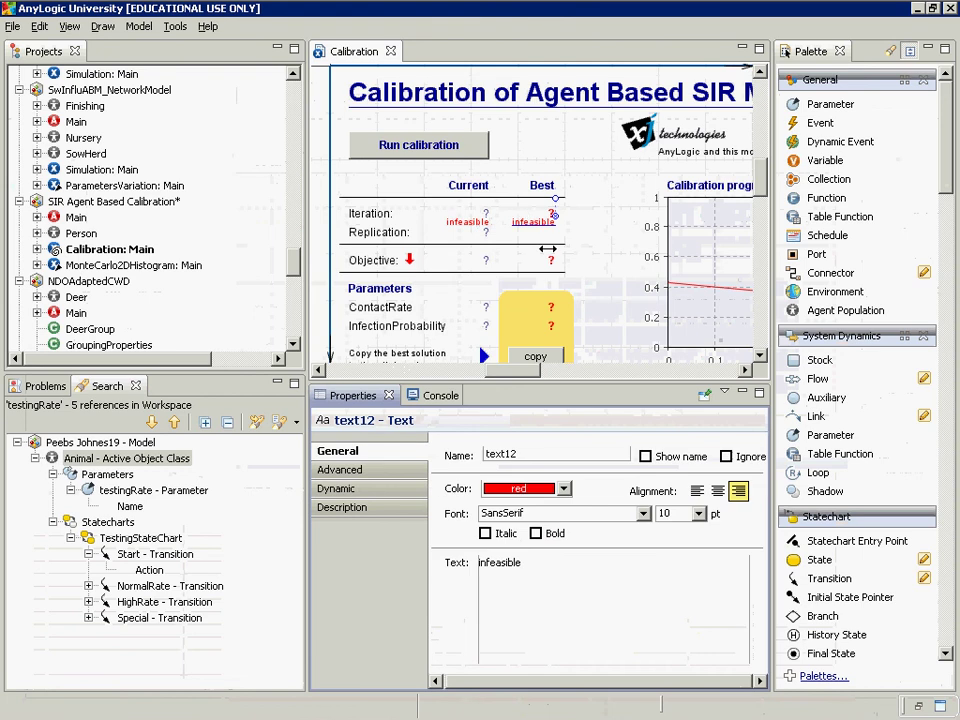
Highlight getBestObjectiveValue() in the Objective Best text's expression, then reselect the Iteration text.
left_click(550, 258)
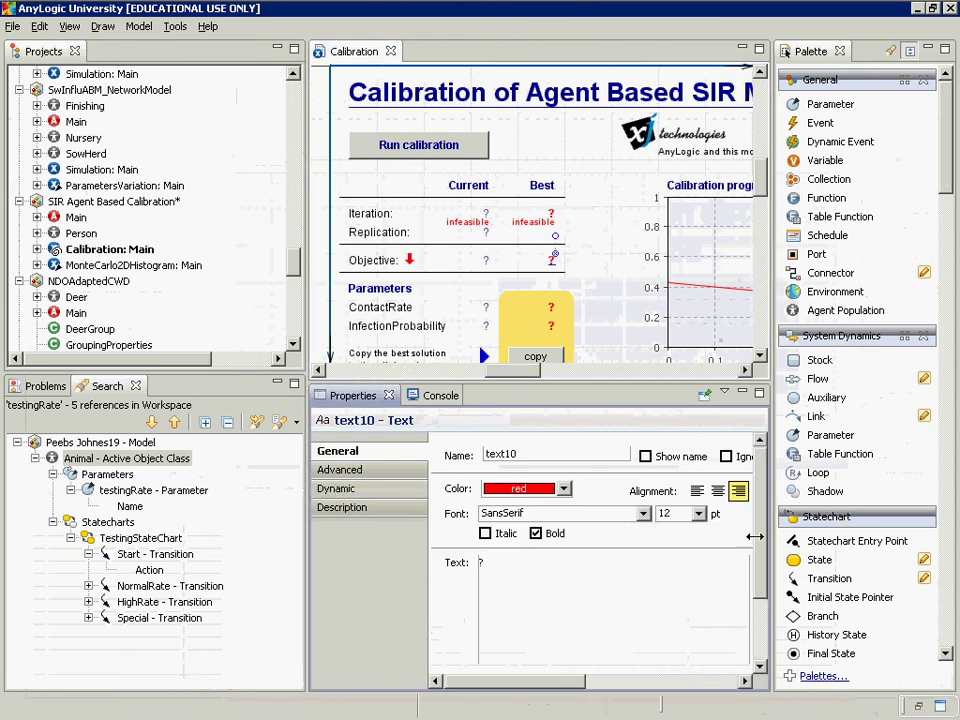
left_click(336, 488)
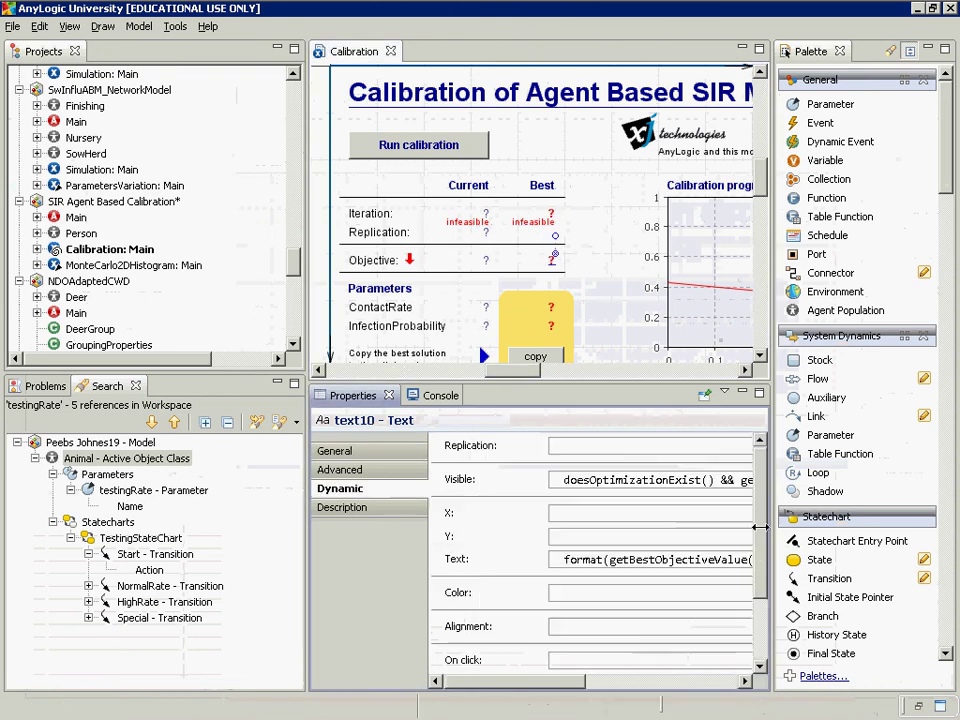
left_click(630, 559)
key("End")
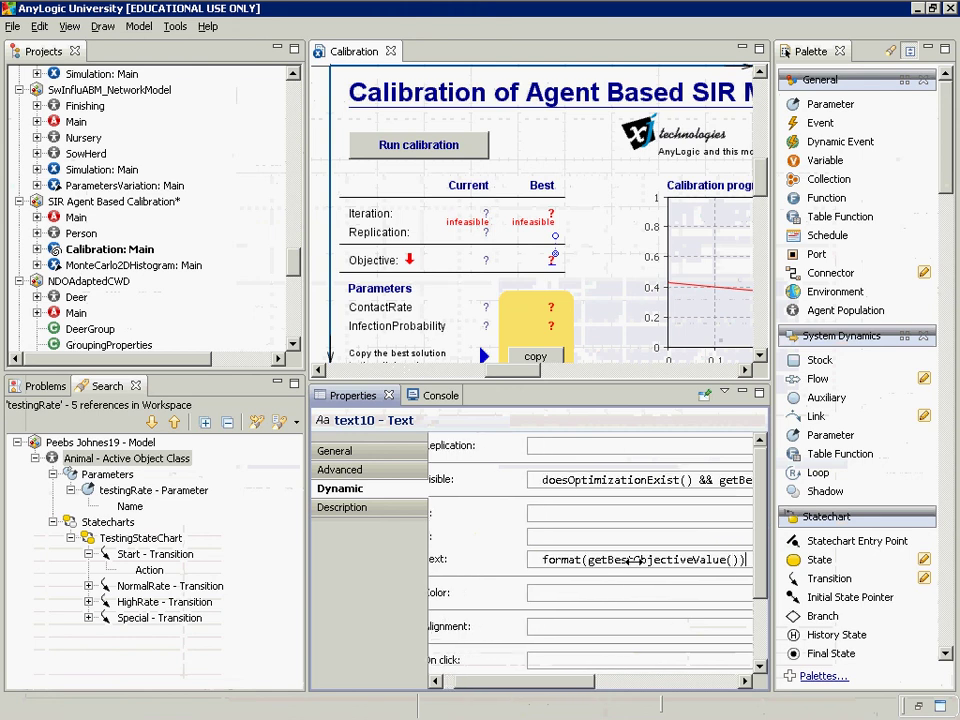
key("Left")
left_click_drag(739, 560, 588, 560)
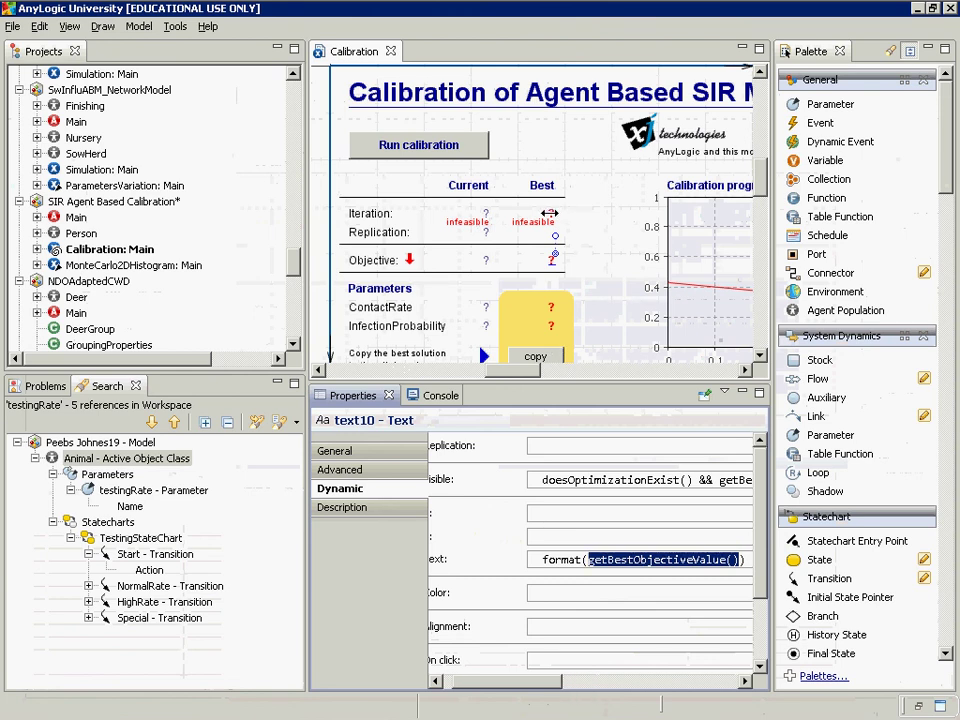
left_click(551, 213)
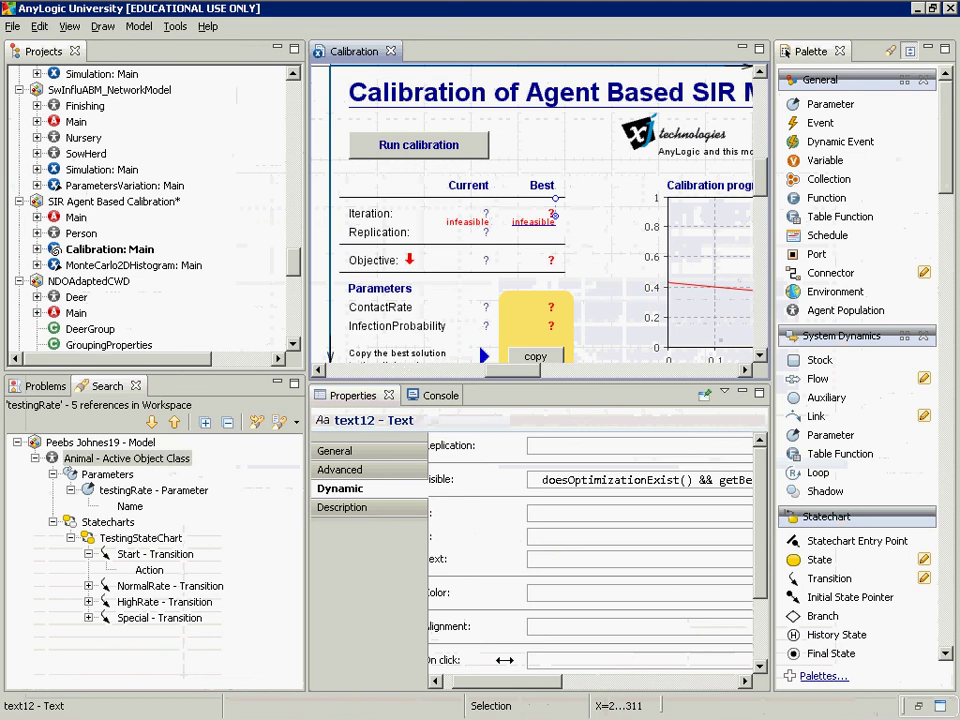
left_click_drag(553, 681, 544, 681)
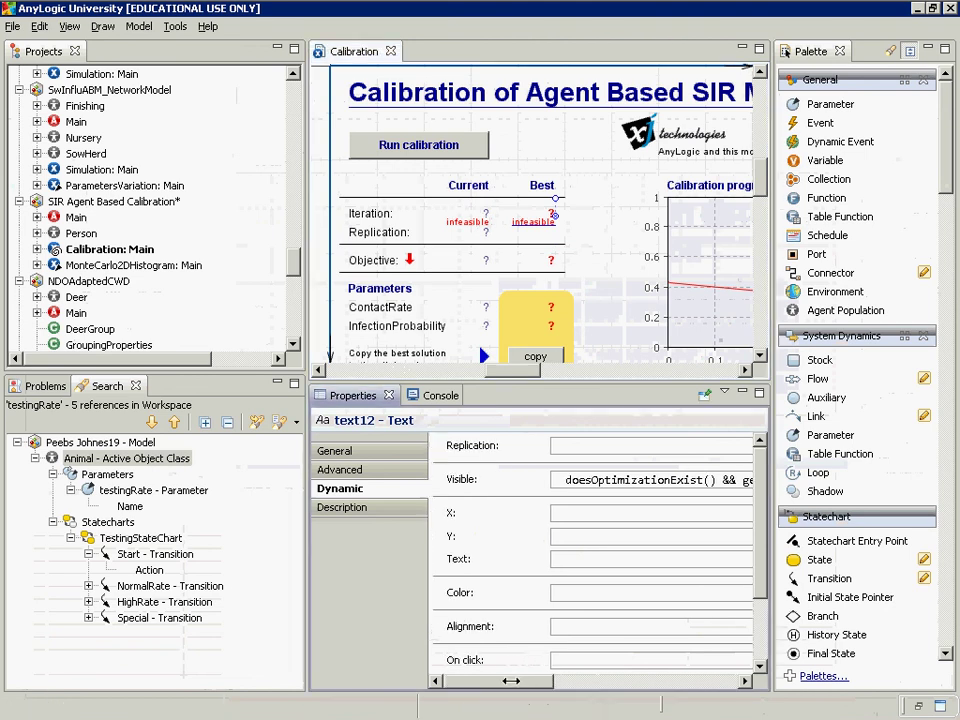